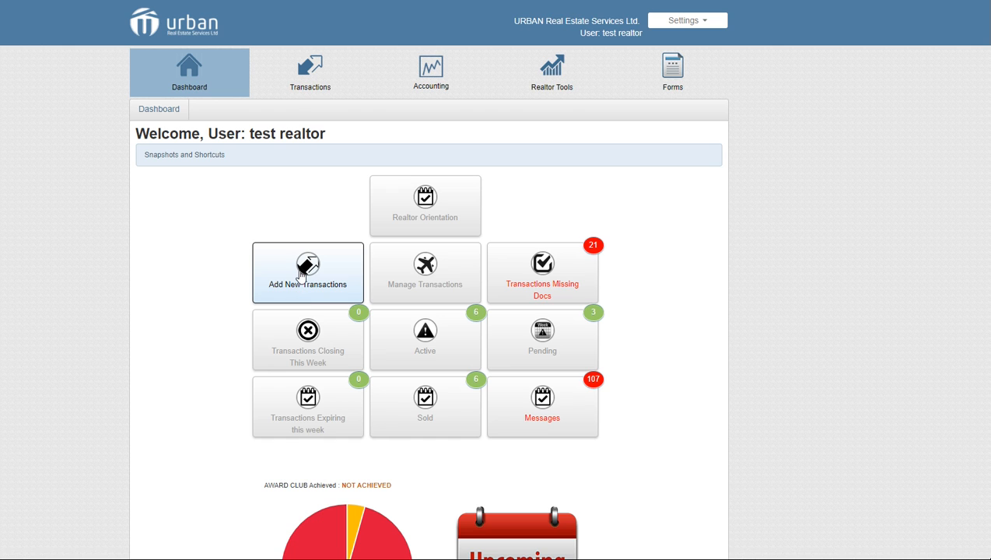
# Open the Transactions list from the top navigation bar
pyautogui.click(300, 87)
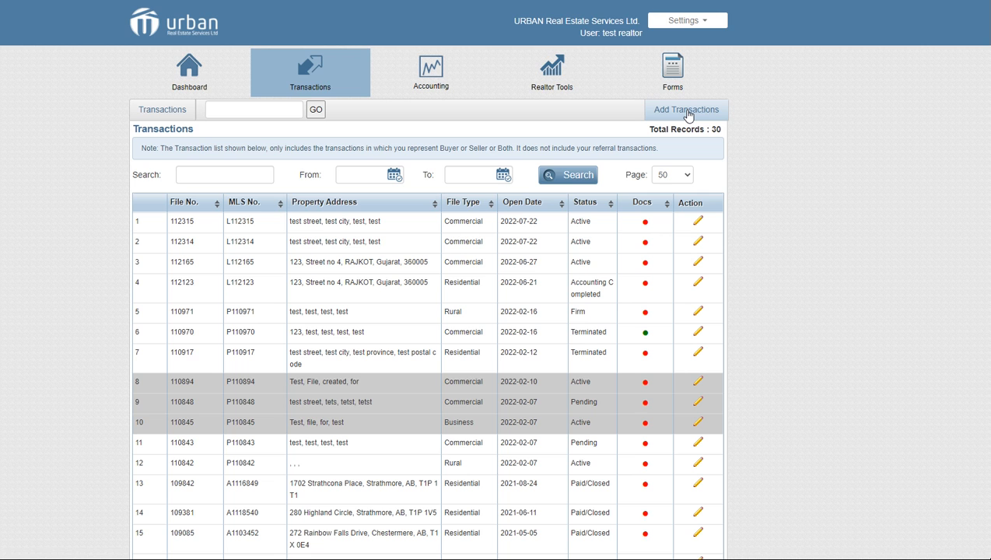
# Start a new LISTING file with its transaction type set to Residential
pyautogui.click(688, 113)
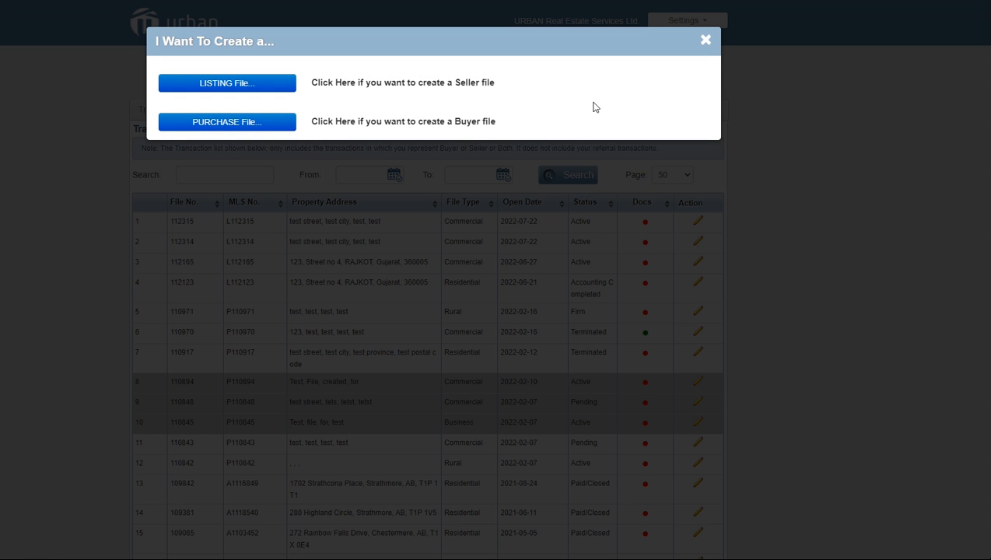
pyautogui.click(238, 84)
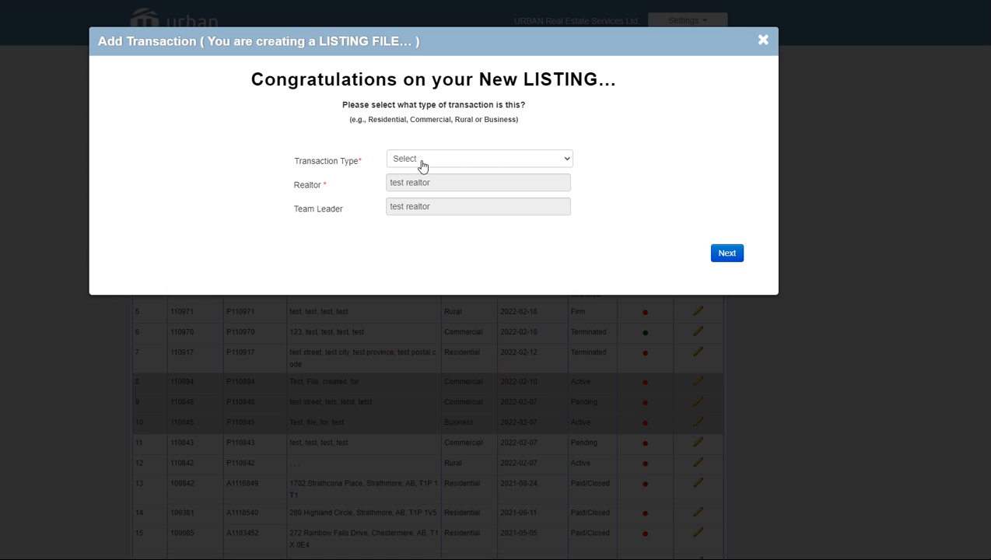
pyautogui.click(423, 164)
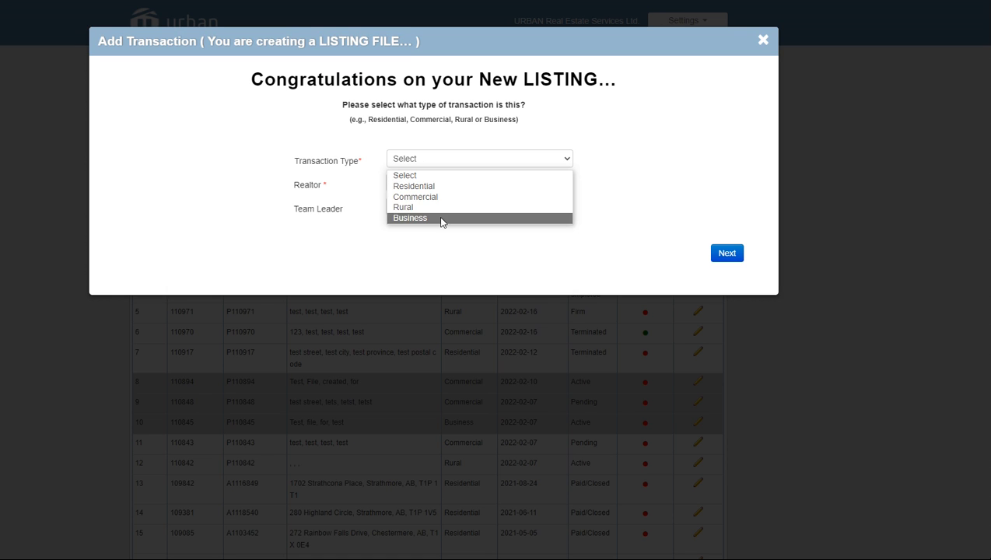
pyautogui.click(438, 186)
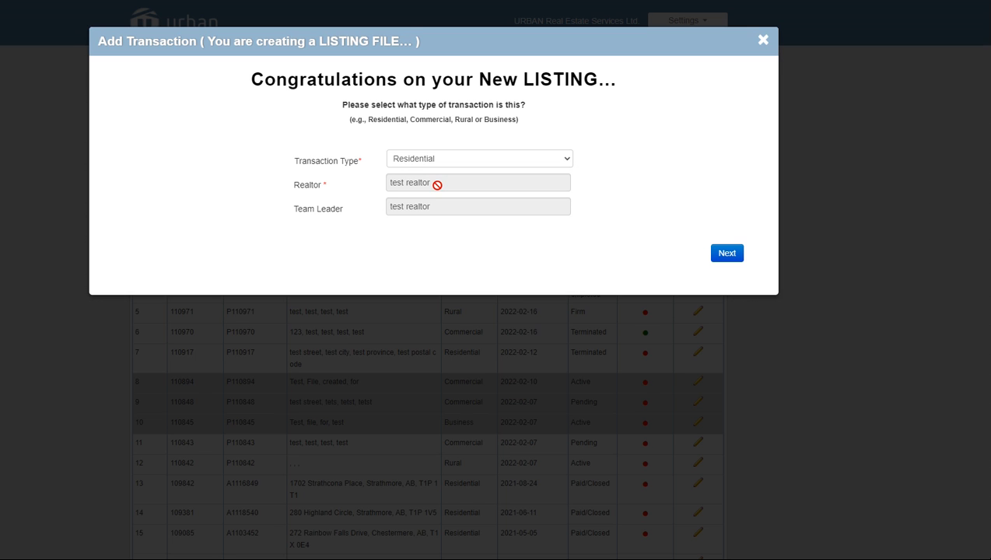
# Enter A00000 as the MLS number and its verification, leaving non-MLS unchecked, and continue
pyautogui.click(725, 266)
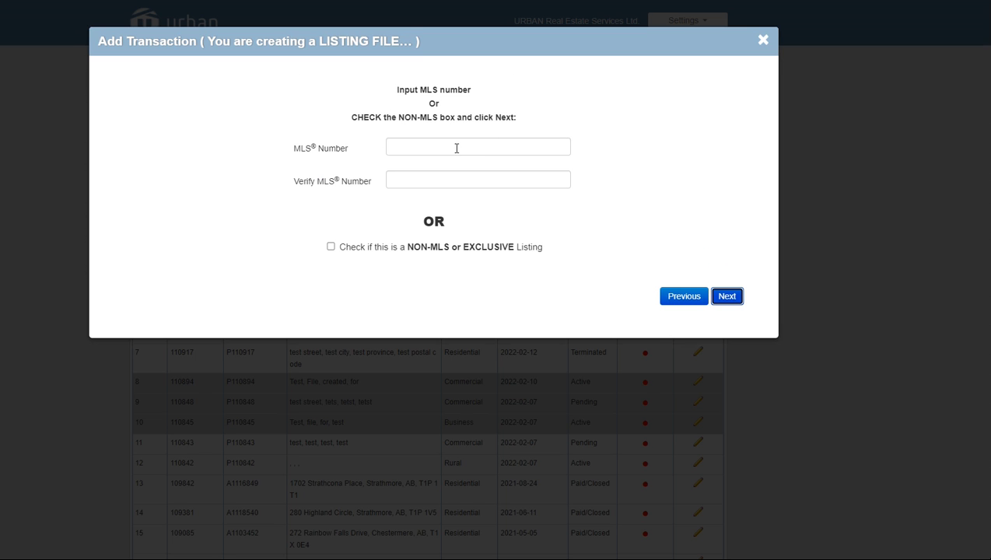
pyautogui.click(457, 147)
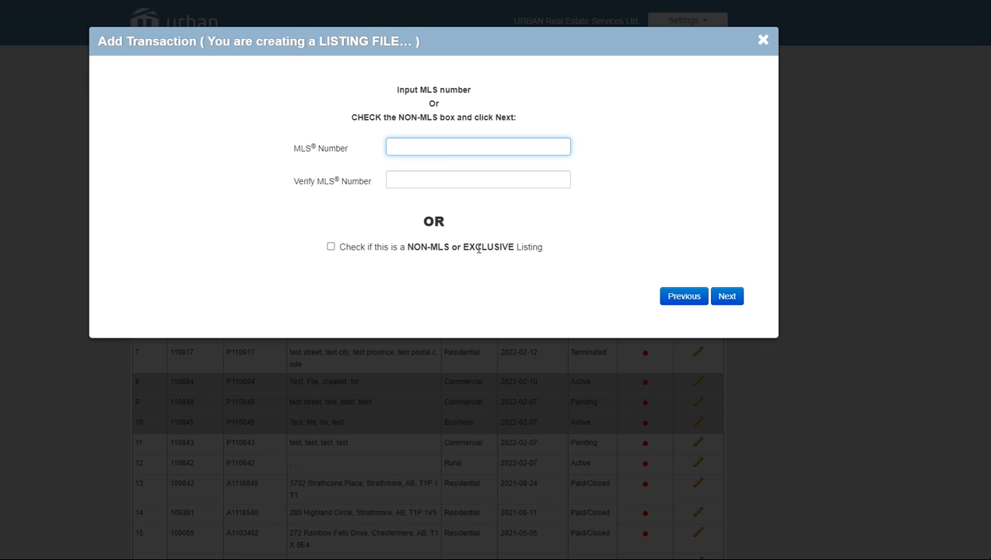
pyautogui.click(331, 248)
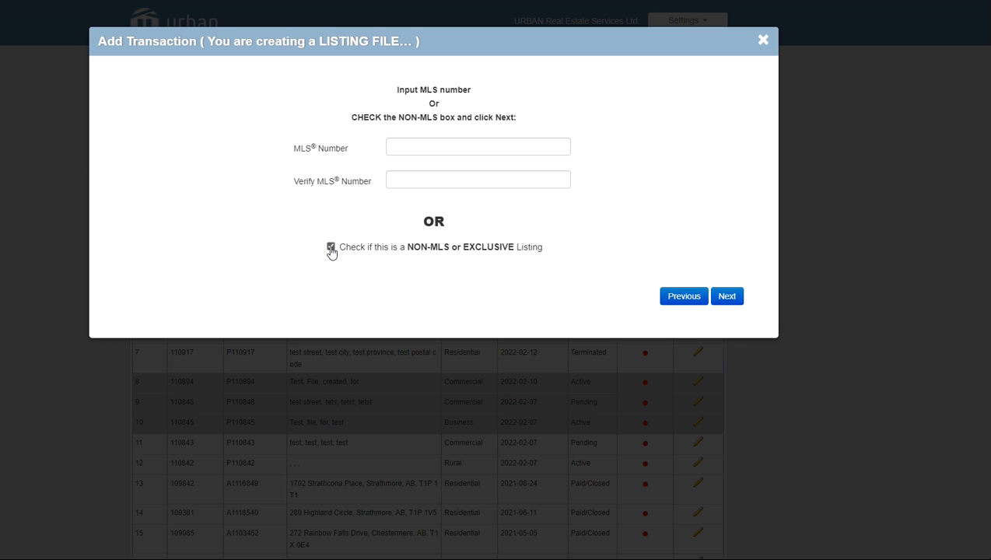
pyautogui.click(331, 248)
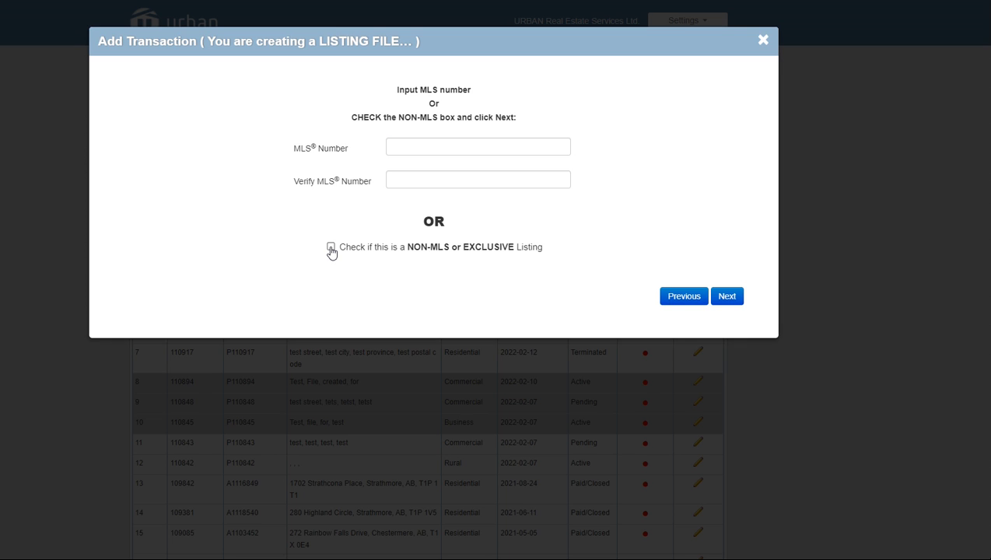
pyautogui.click(403, 149)
pyautogui.write('A')
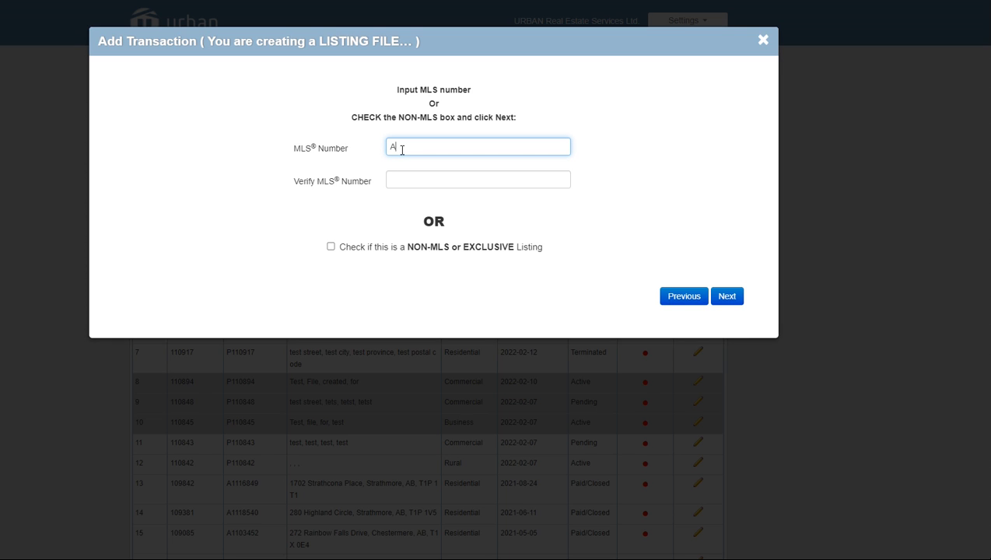
pyautogui.write('06000')
pyautogui.click(411, 178)
pyautogui.write('A0')
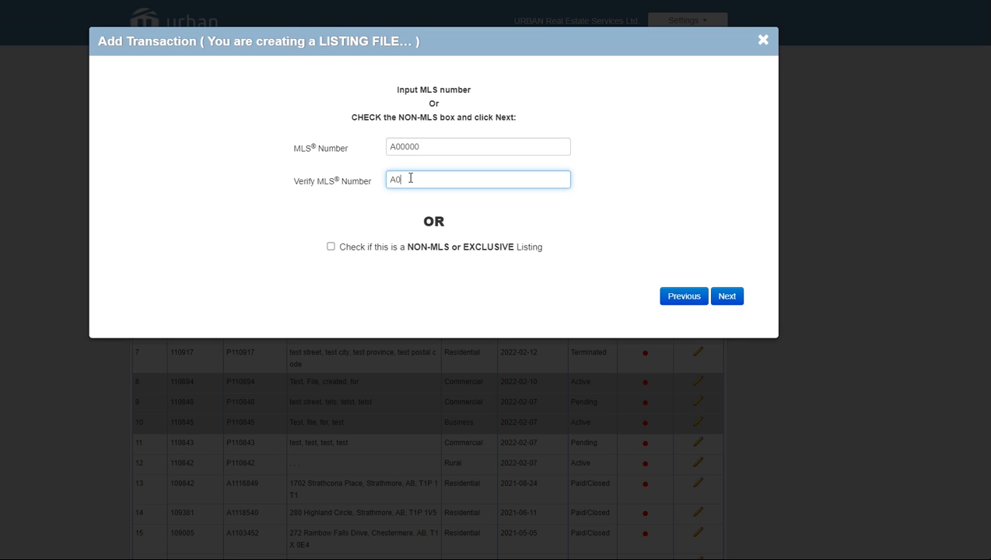
pyautogui.write('0000')
pyautogui.click(730, 300)
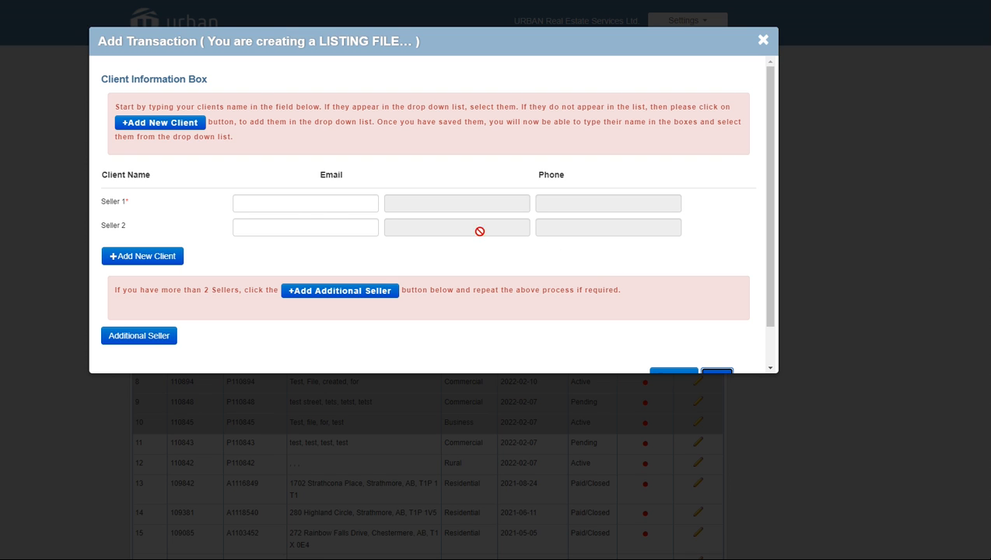
# Try an existing 'test' client as Seller 1, then clear the Seller 1 name again
pyautogui.click(284, 204)
pyautogui.write('test')
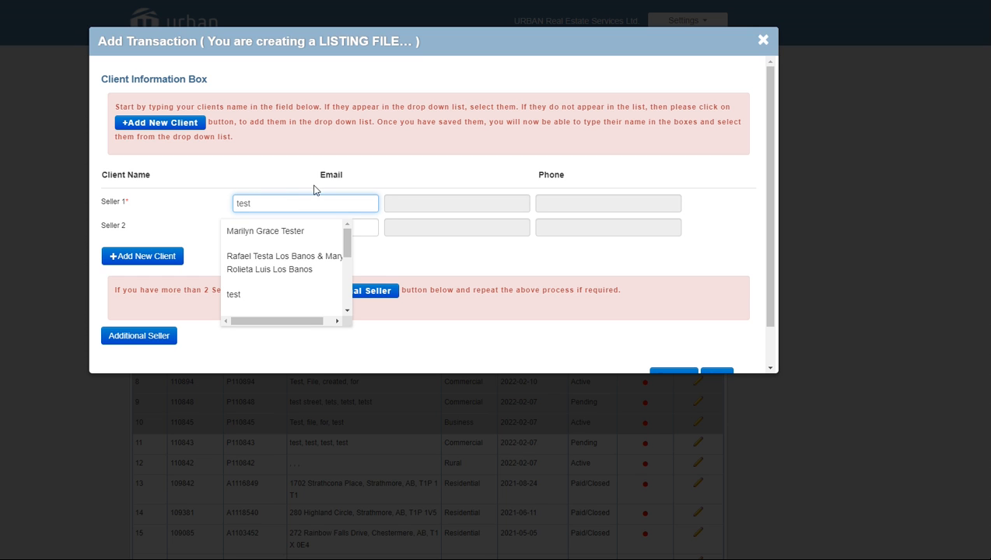
pyautogui.scroll(-2, 302, 239)
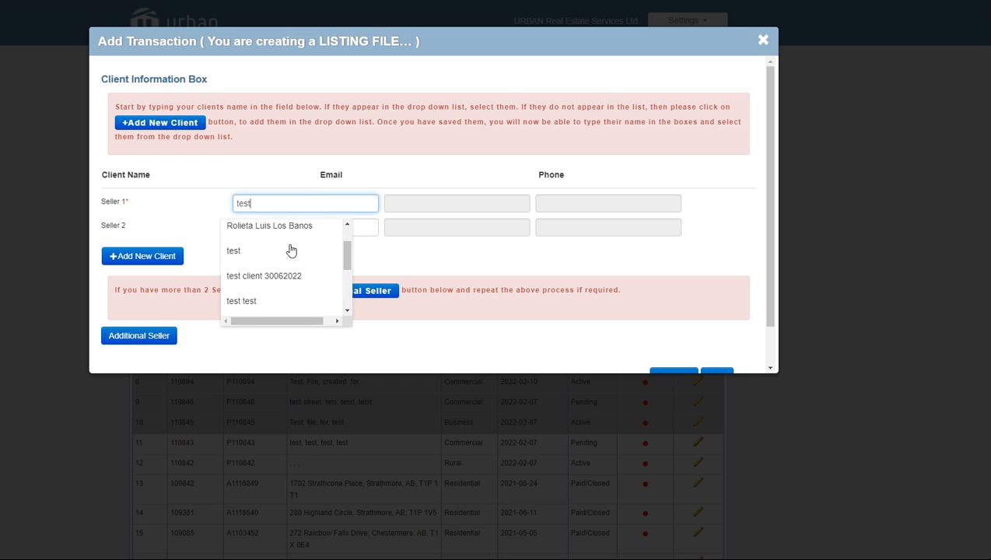
pyautogui.click(254, 304)
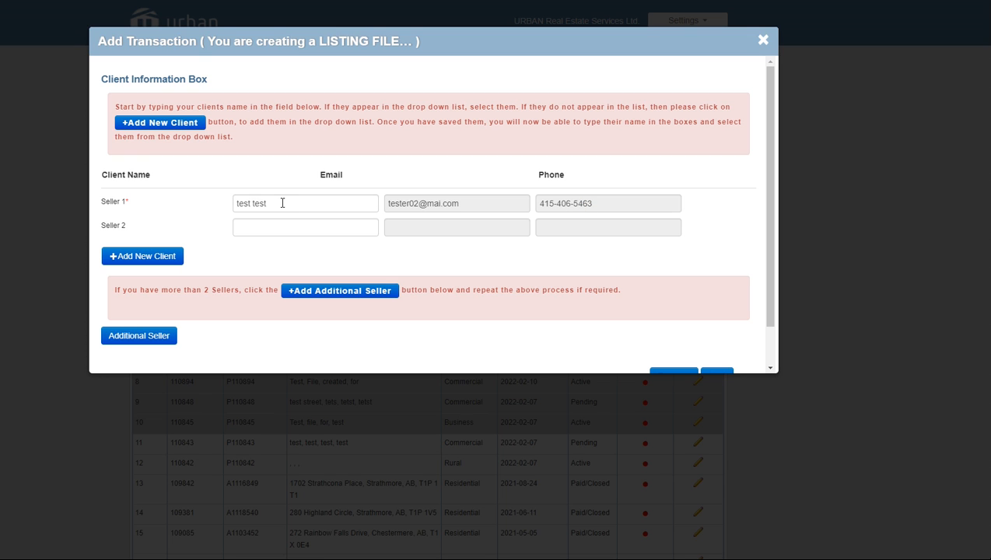
pyautogui.moveTo(266, 203); pyautogui.dragTo(228, 206)
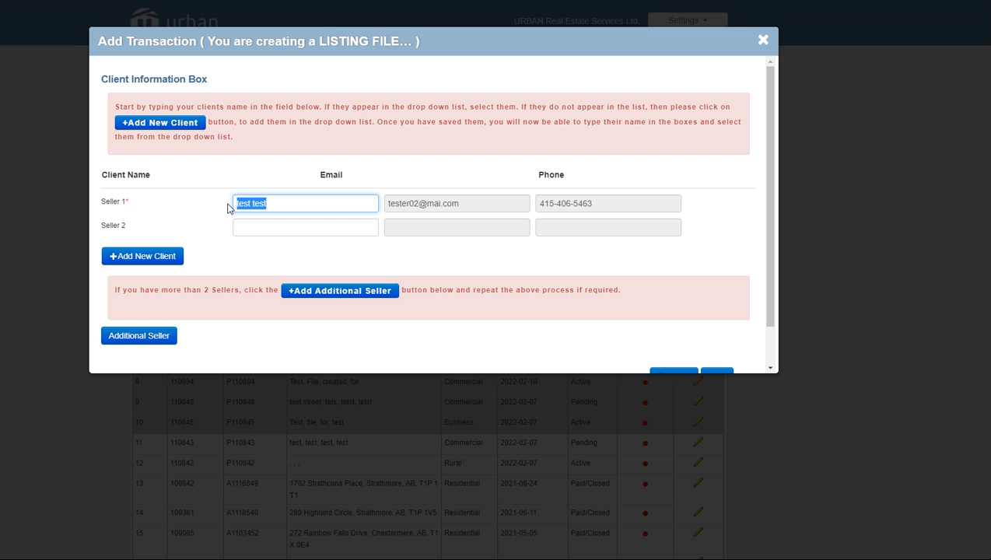
pyautogui.press('BackSpace')
# In a new client form, enter the client's first name, last name and phone number
pyautogui.click(155, 256)
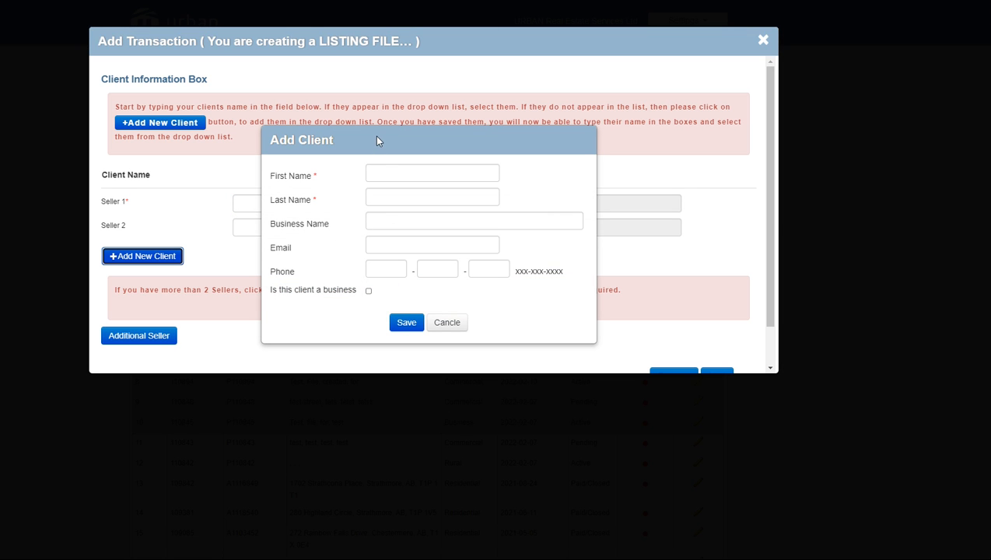
pyautogui.click(382, 175)
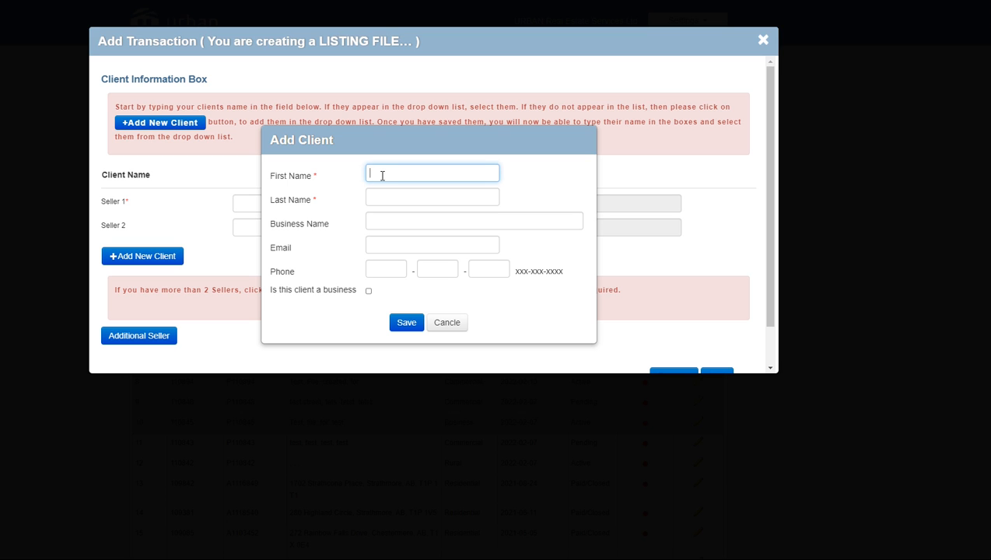
pyautogui.write('Test')
pyautogui.press('Tab')
pyautogui.write('Today')
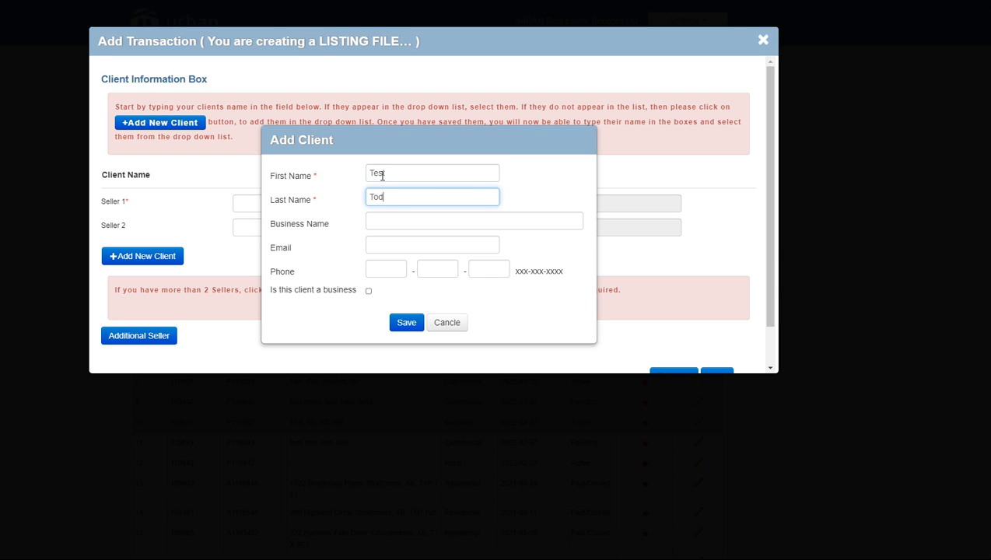
pyautogui.click(382, 247)
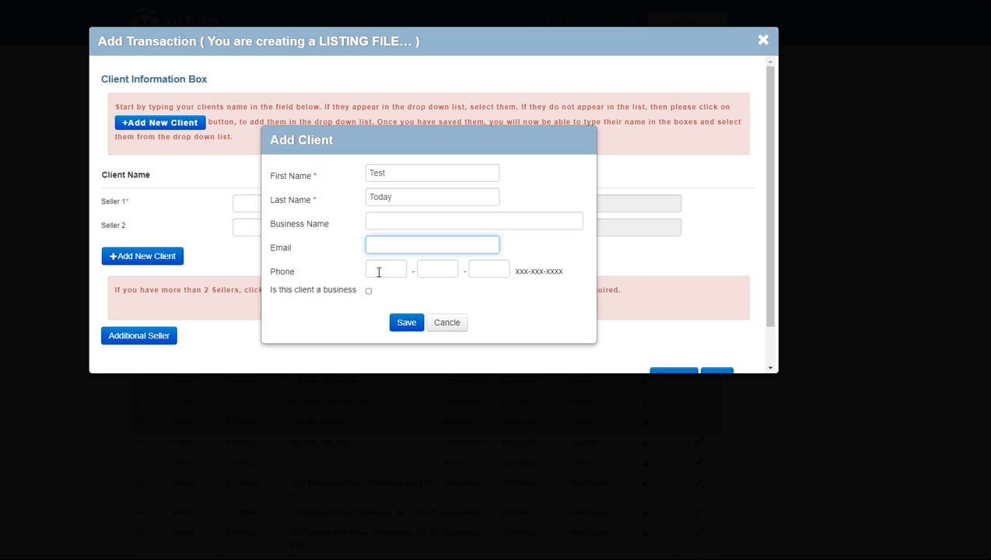
pyautogui.click(379, 271)
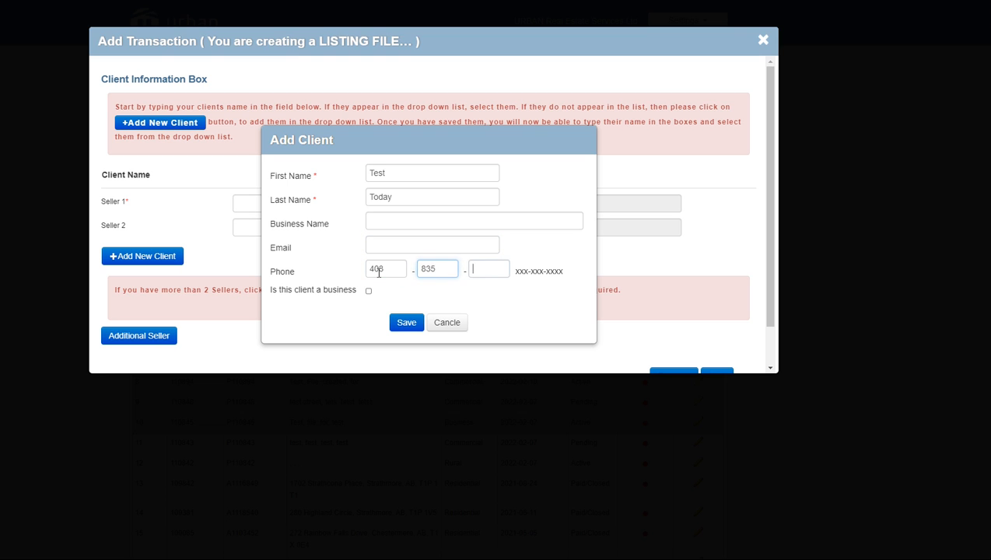
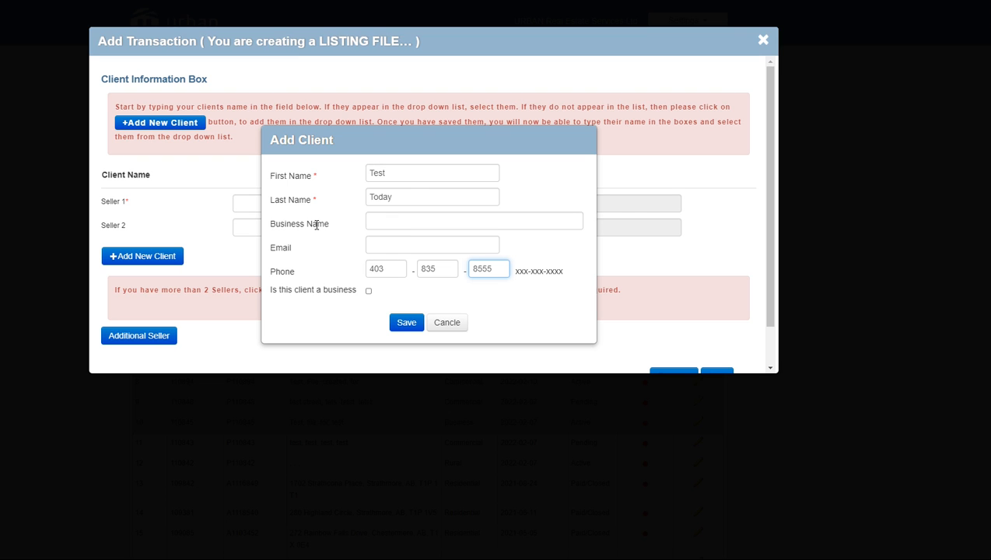
# Save the new client as a non-business and acknowledge the save notice
pyautogui.click(369, 292)
pyautogui.click(371, 221)
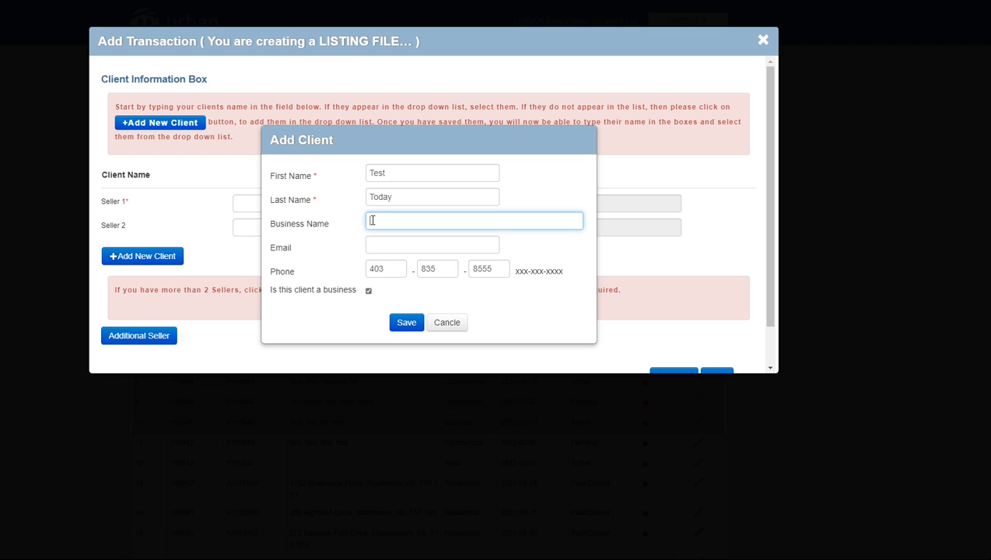
pyautogui.write('Susiness Name')
pyautogui.press('BackSpace')
pyautogui.press('BackSpace')
pyautogui.press('BackSpace')
pyautogui.press('BackSpace')
pyautogui.press('BackSpace')
pyautogui.press('BackSpace')
pyautogui.press('BackSpace')
pyautogui.press('BackSpace')
pyautogui.press('BackSpace')
pyautogui.press('BackSpace')
pyautogui.press('BackSpace')
pyautogui.press('BackSpace')
pyautogui.press('BackSpace')
pyautogui.click(369, 292)
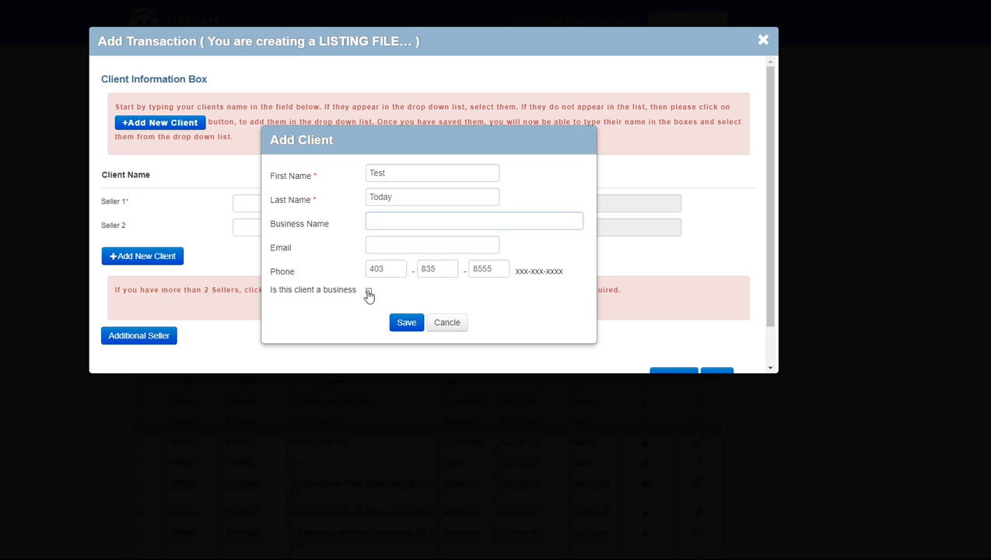
pyautogui.click(404, 329)
pyautogui.click(405, 325)
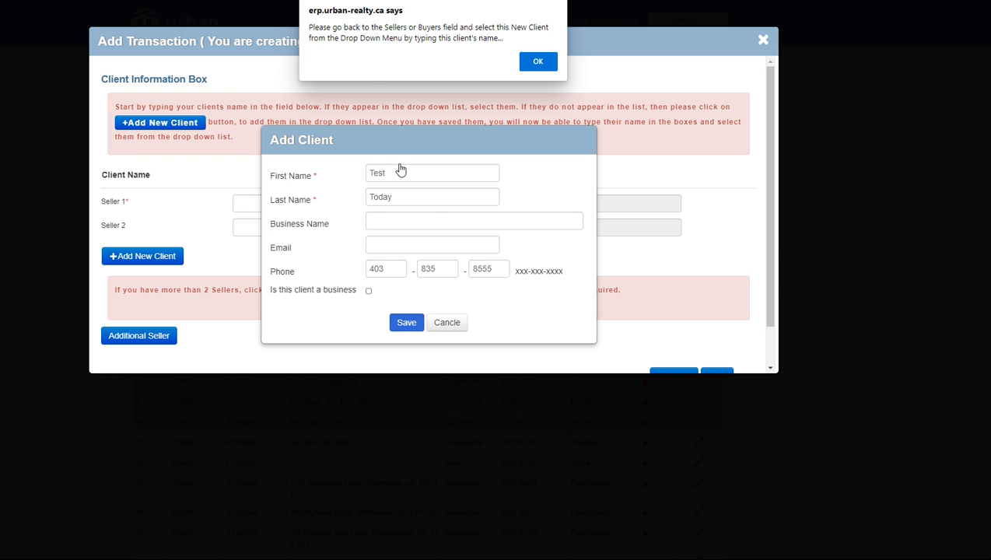
pyautogui.click(534, 63)
pyautogui.click(274, 203)
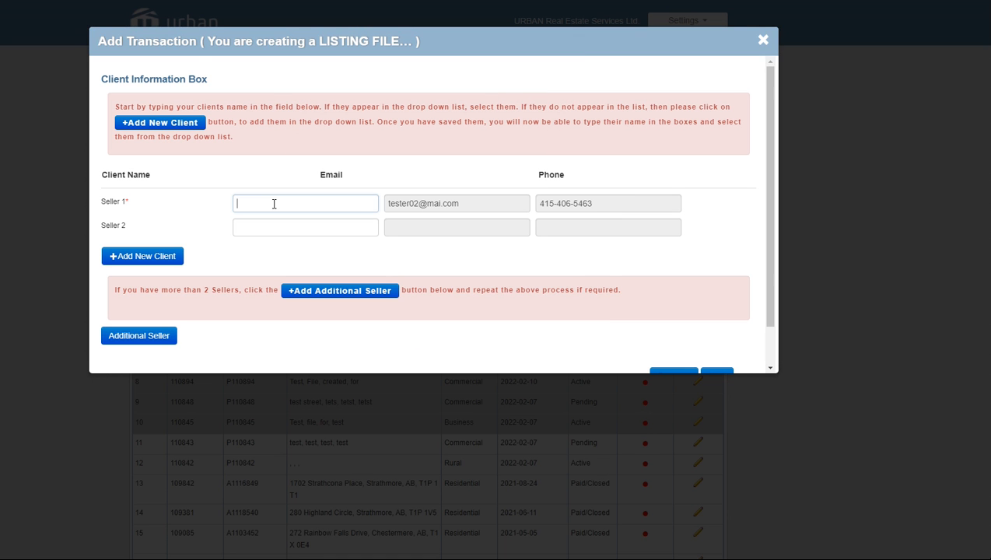
# Set Seller 1 to the newly saved client, add an extra seller row, and continue
pyautogui.write('test t')
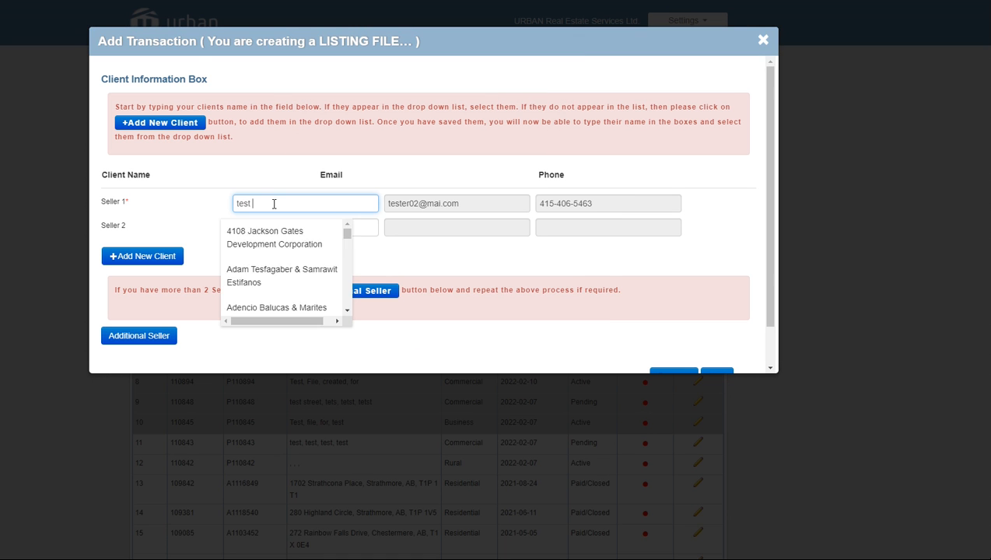
pyautogui.write('o')
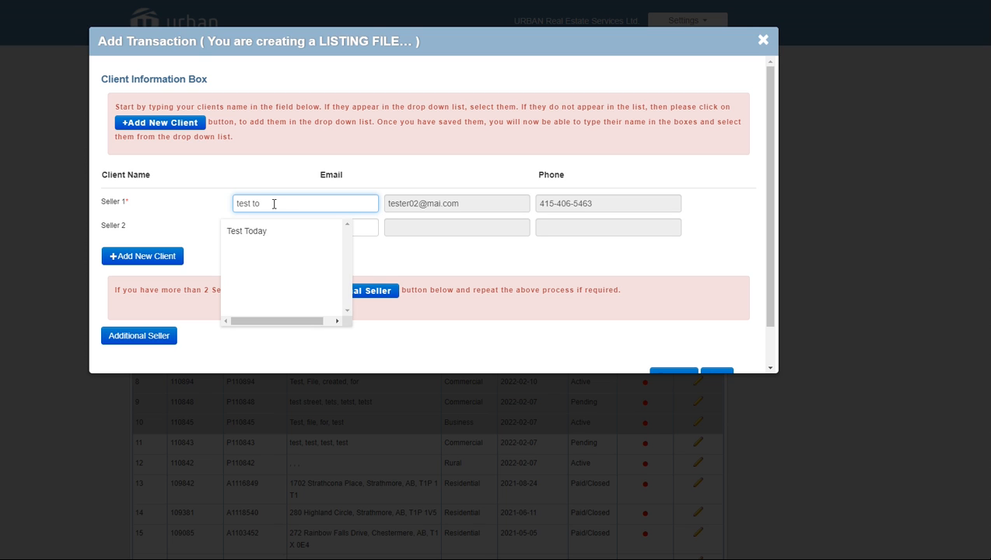
pyautogui.click(256, 233)
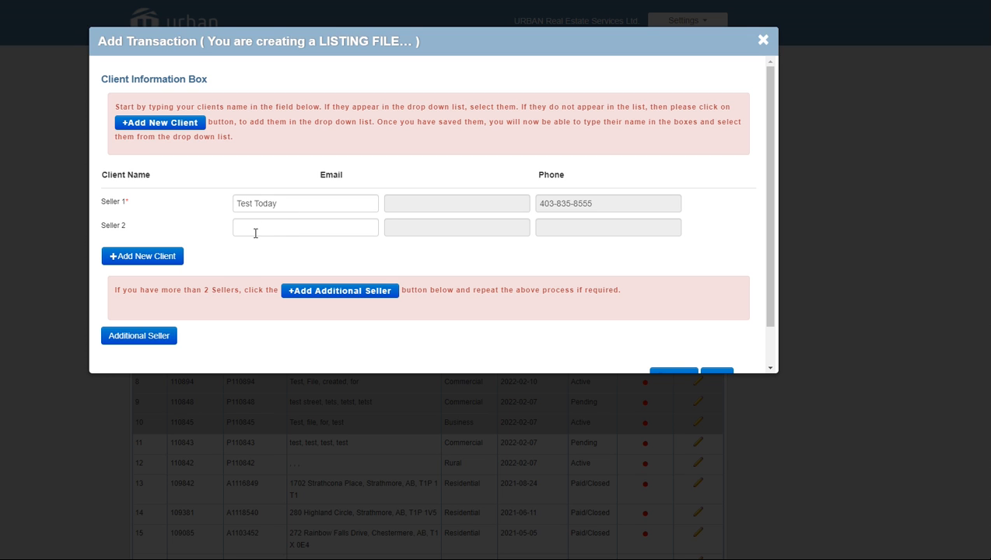
pyautogui.click(150, 342)
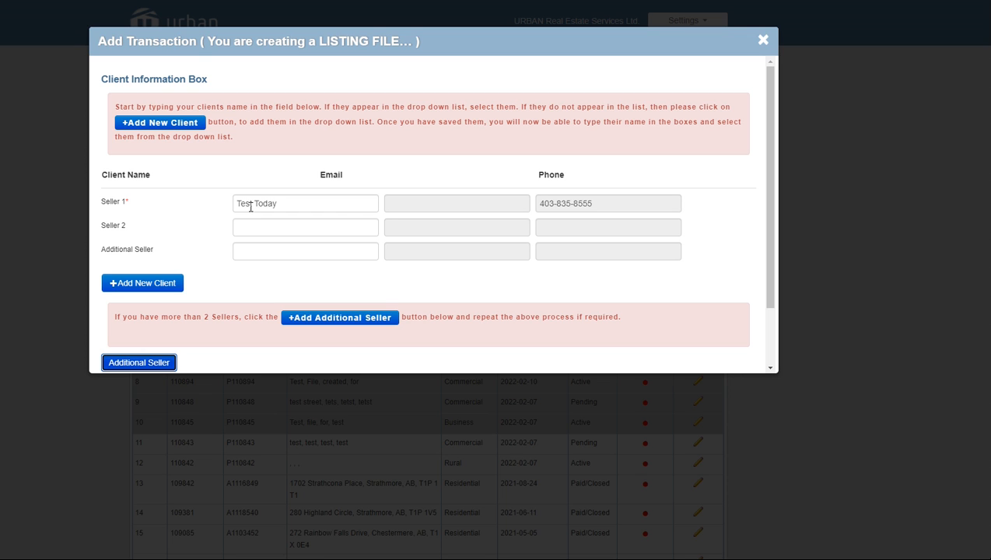
pyautogui.scroll(-2, 227, 290)
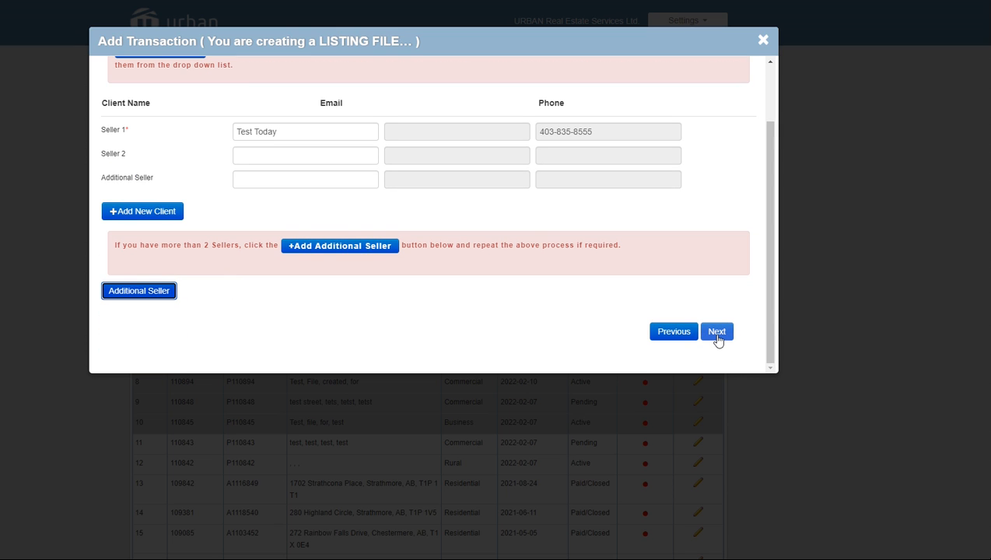
pyautogui.click(718, 333)
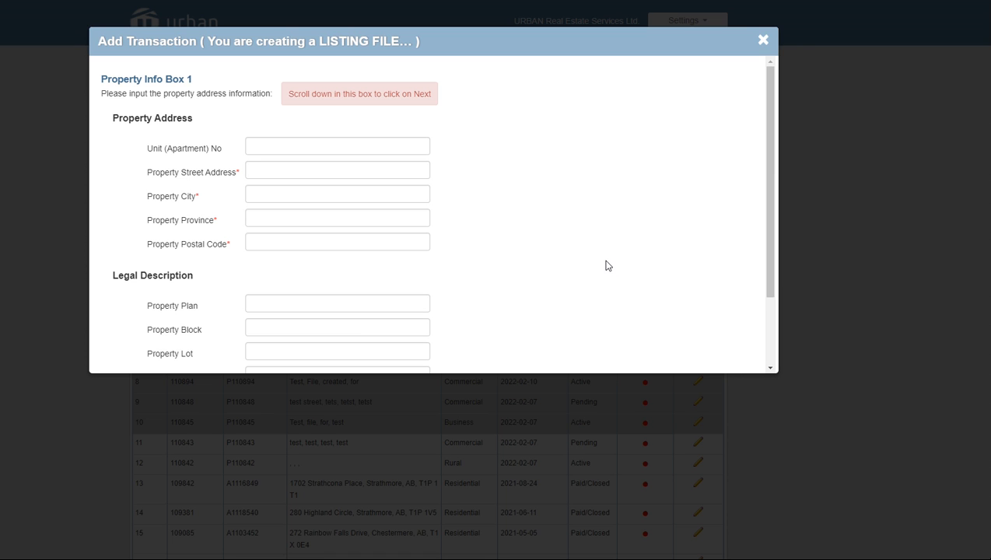
# Enter the property's street address, leaving the unit number blank
pyautogui.scroll(-1, 608, 266)
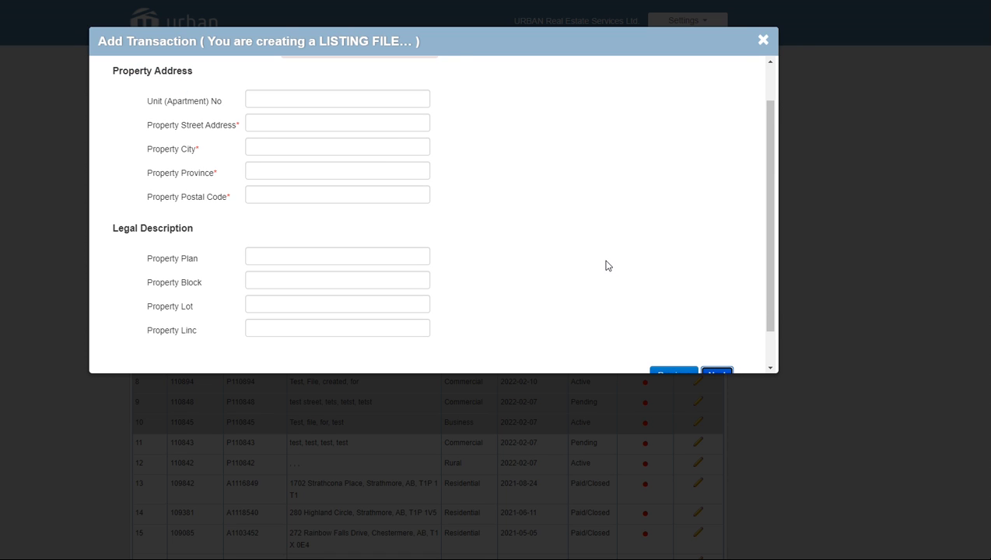
pyautogui.click(282, 101)
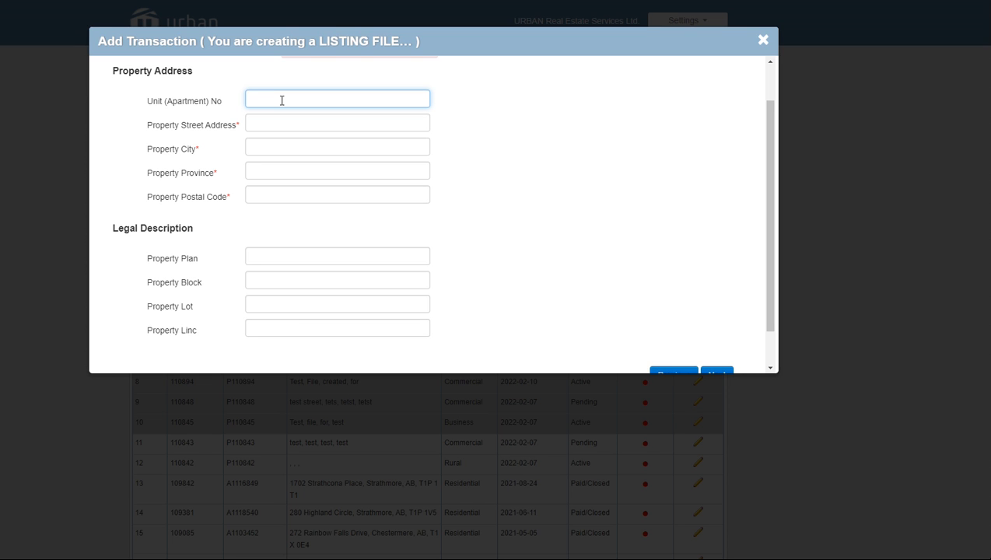
pyautogui.write('234')
pyautogui.press('BackSpace')
pyautogui.press('BackSpace')
pyautogui.press('BackSpace')
pyautogui.click(278, 126)
pyautogui.write('8 An')
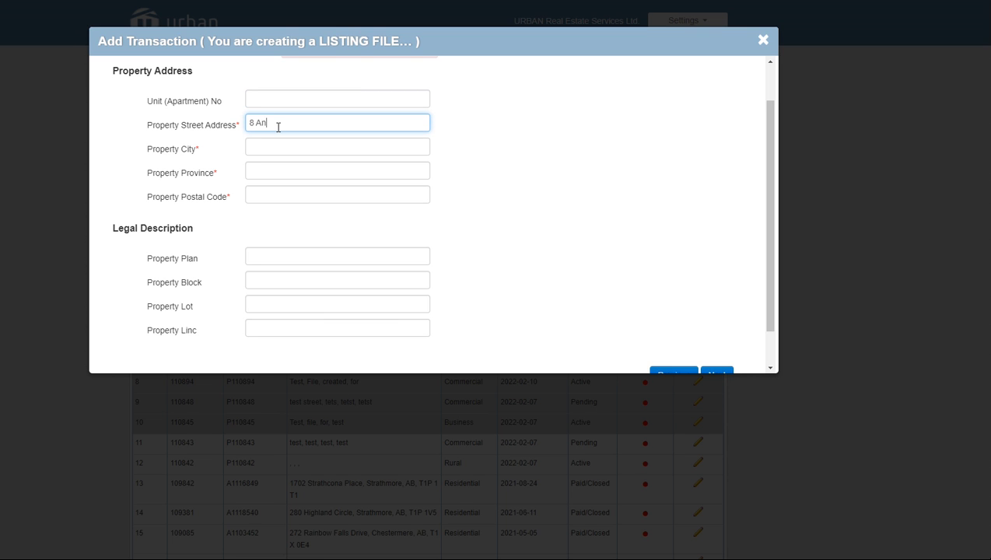
pyautogui.write('ywhere Street')
# Fill in city Calgary, province AB and the postal code, then continue
pyautogui.press('Tab')
pyautogui.write('Calgary')
pyautogui.press('Tab')
pyautogui.write('AB')
pyautogui.press('Tab')
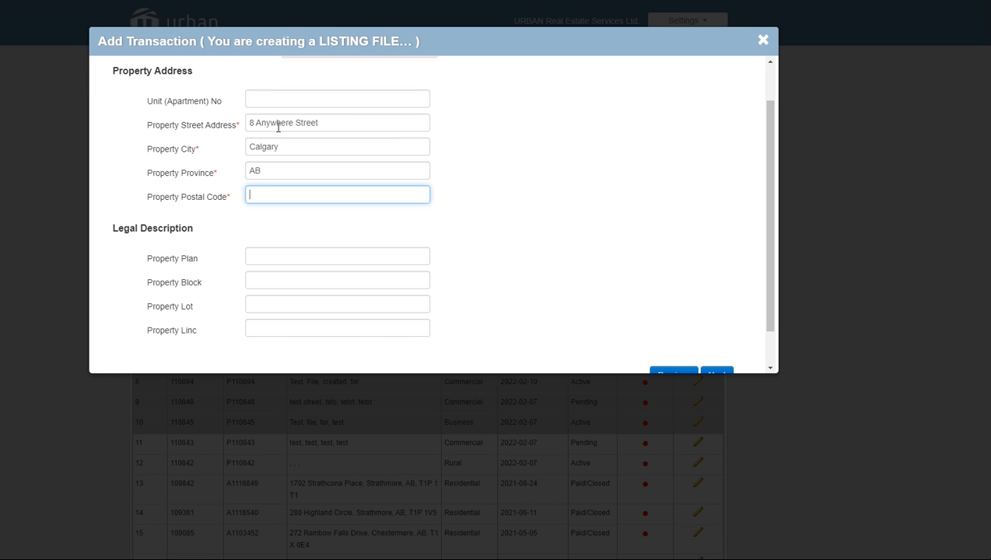
pyautogui.write('T1Z 1T2')
pyautogui.scroll(-1, 314, 234)
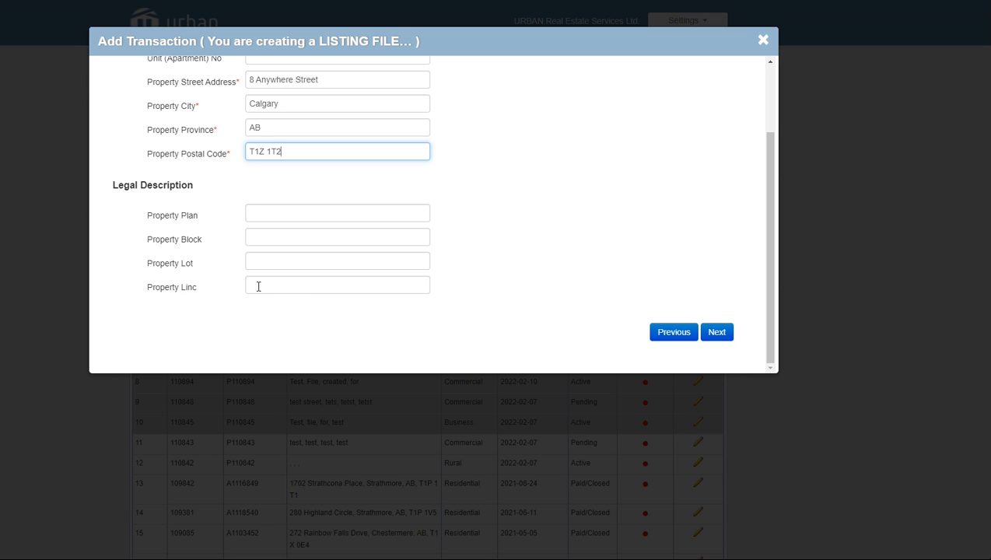
pyautogui.click(717, 333)
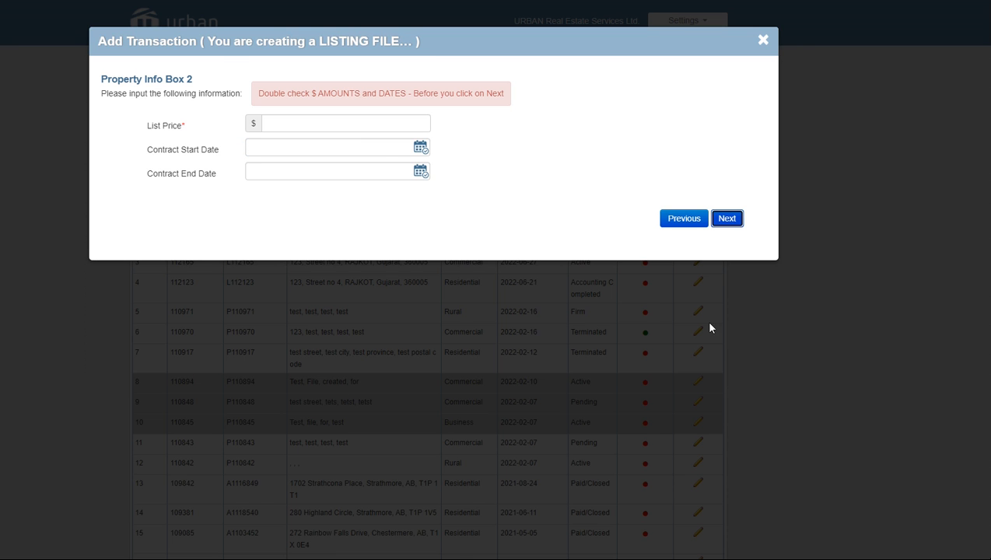
# Set the list price to 649000
pyautogui.click(319, 120)
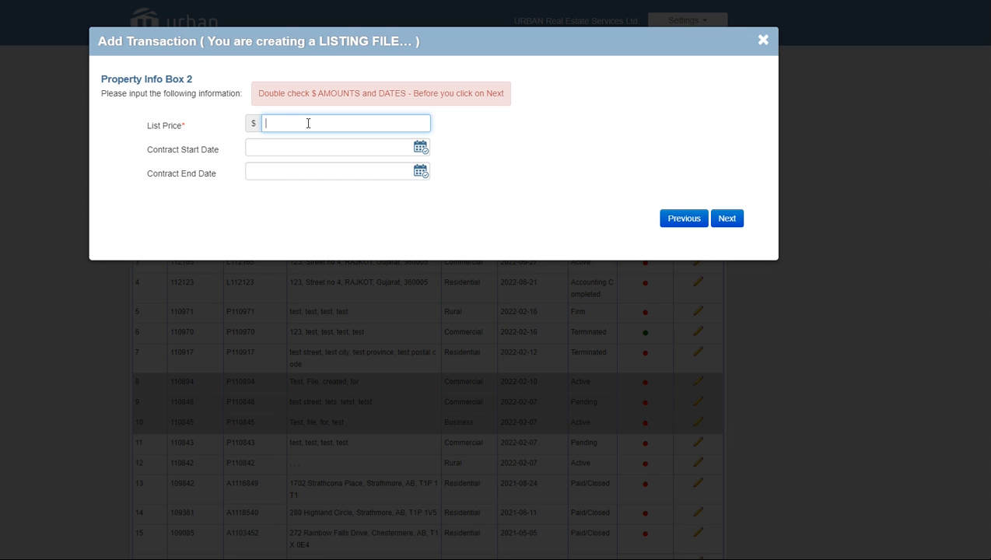
pyautogui.write('649000')
pyautogui.press('BackSpace')
pyautogui.press('BackSpace')
pyautogui.press('BackSpace')
pyautogui.write('000')
# Set the contract dates from 2022-08-30 to 2022-11-30 and continue to the summary
pyautogui.click(314, 148)
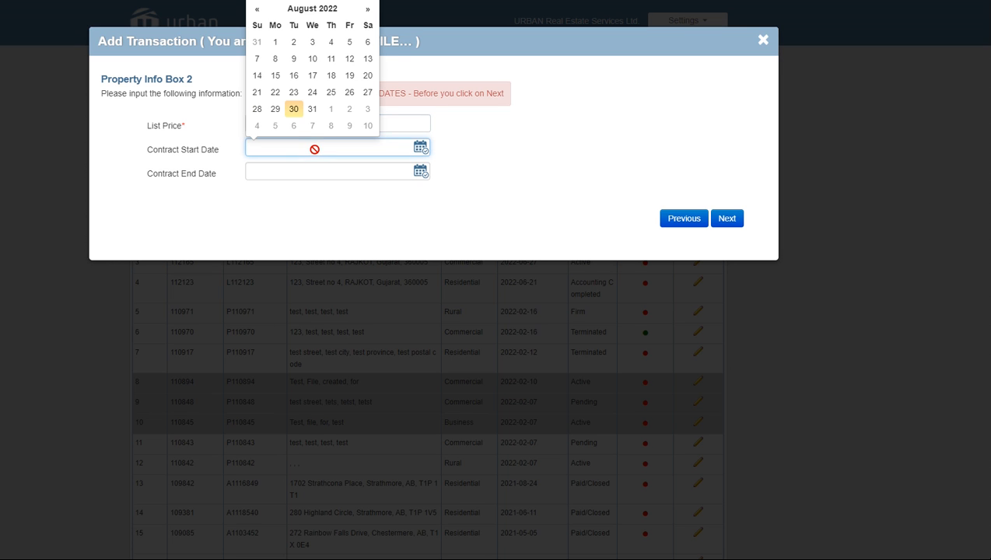
pyautogui.click(294, 110)
pyautogui.click(535, 150)
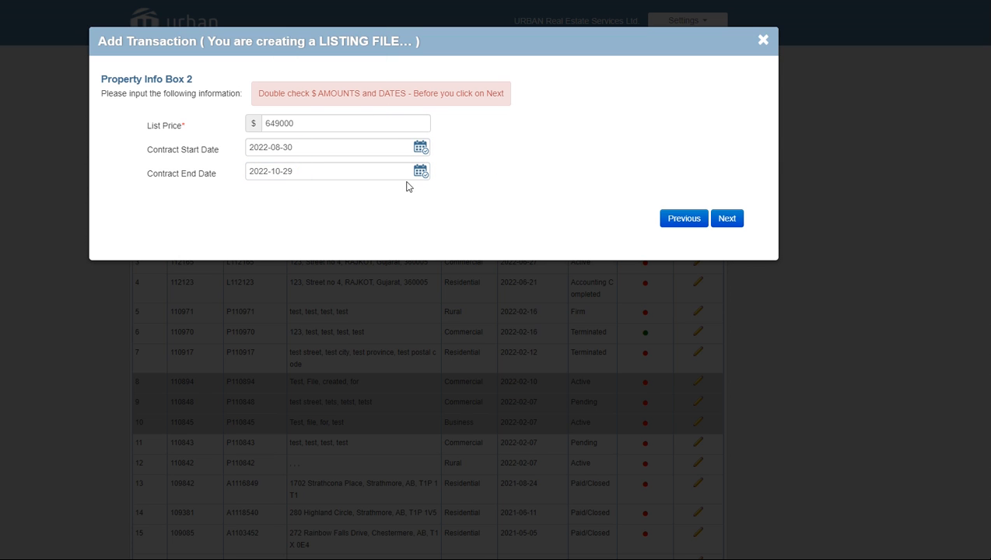
pyautogui.click(340, 174)
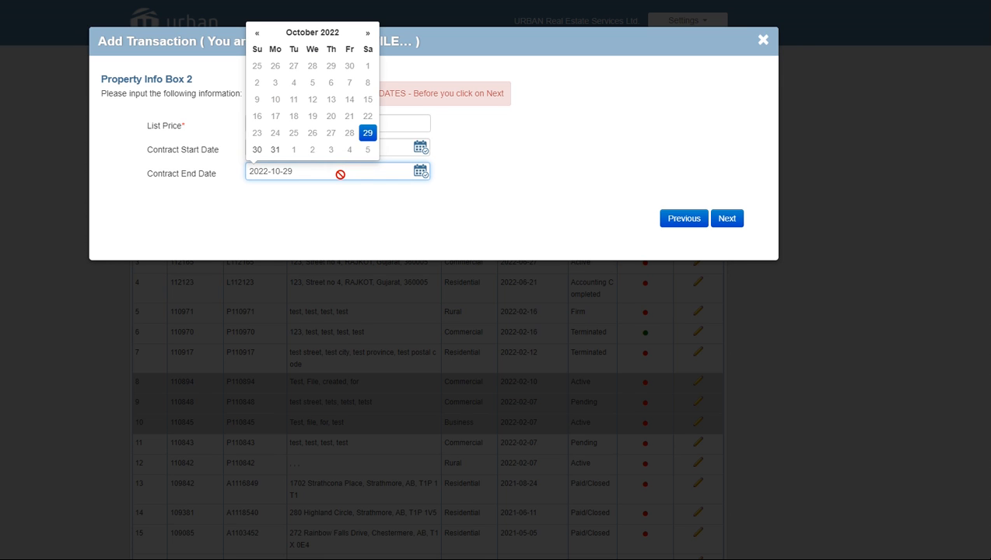
pyautogui.click(366, 35)
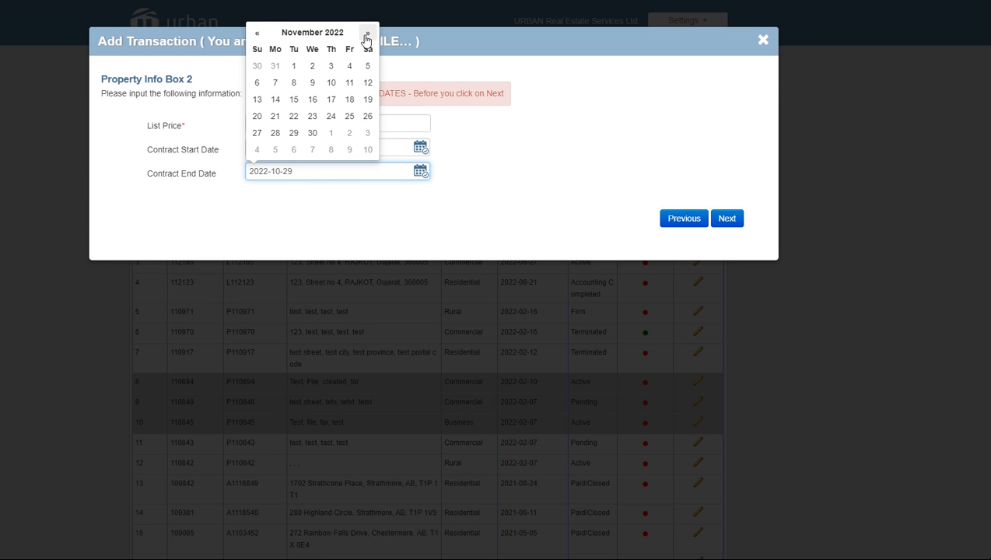
pyautogui.click(312, 133)
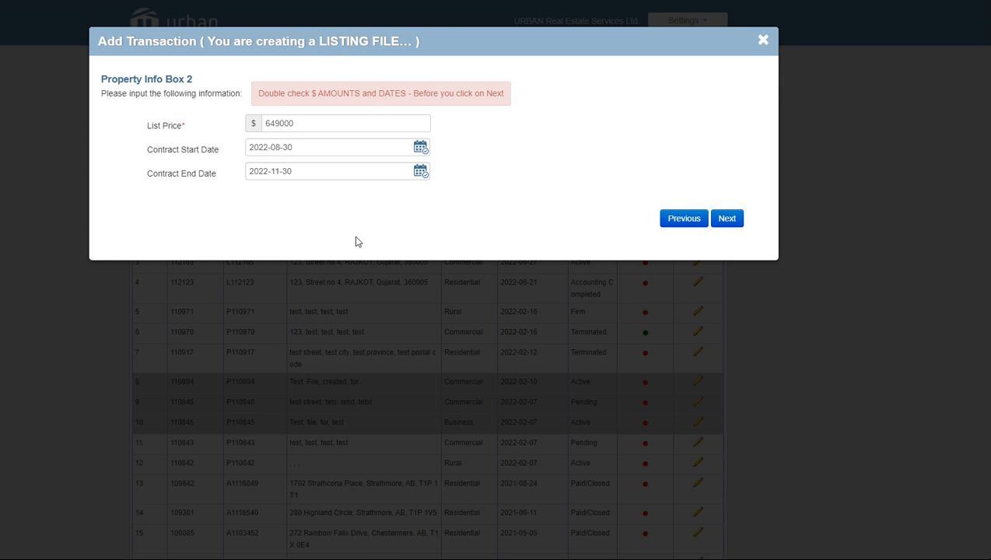
pyautogui.click(729, 219)
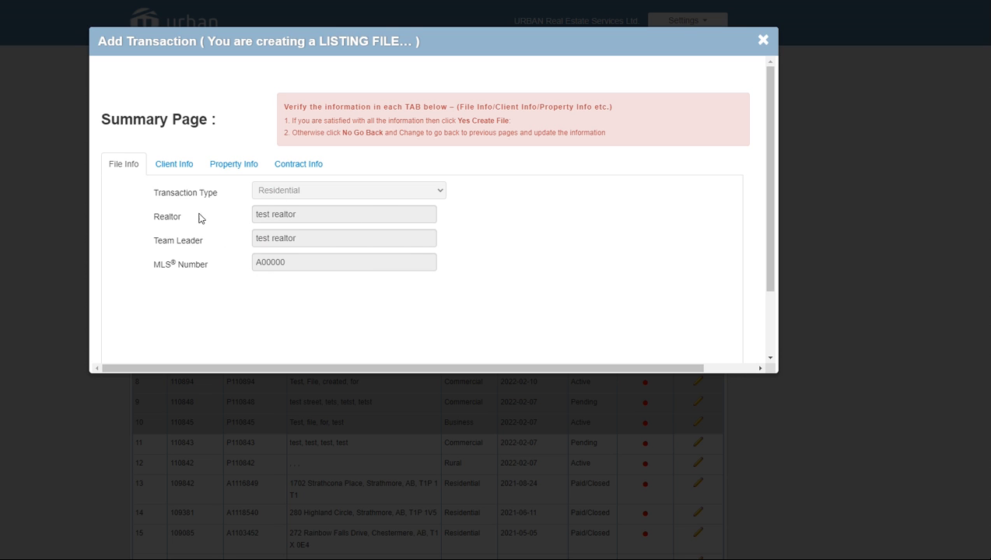
pyautogui.click(184, 170)
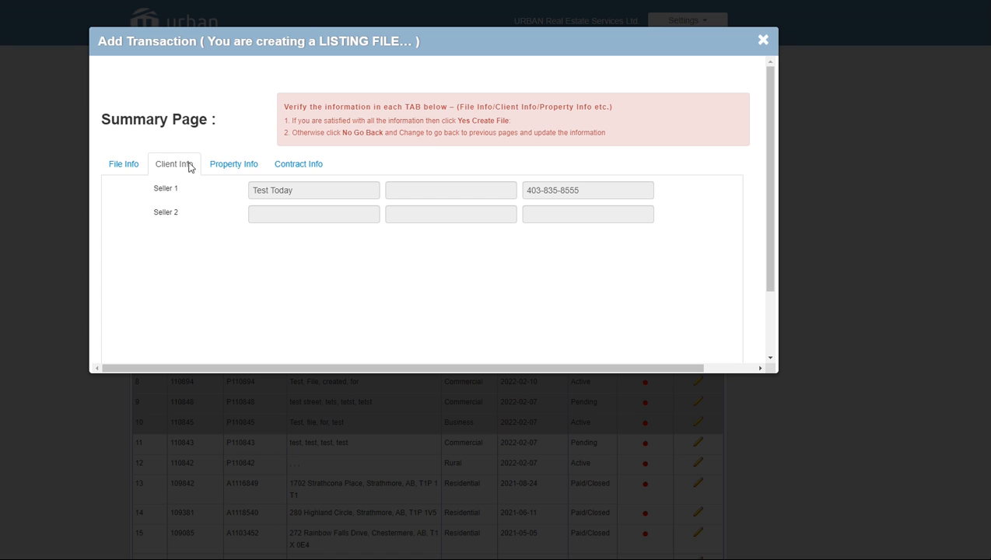
pyautogui.click(218, 168)
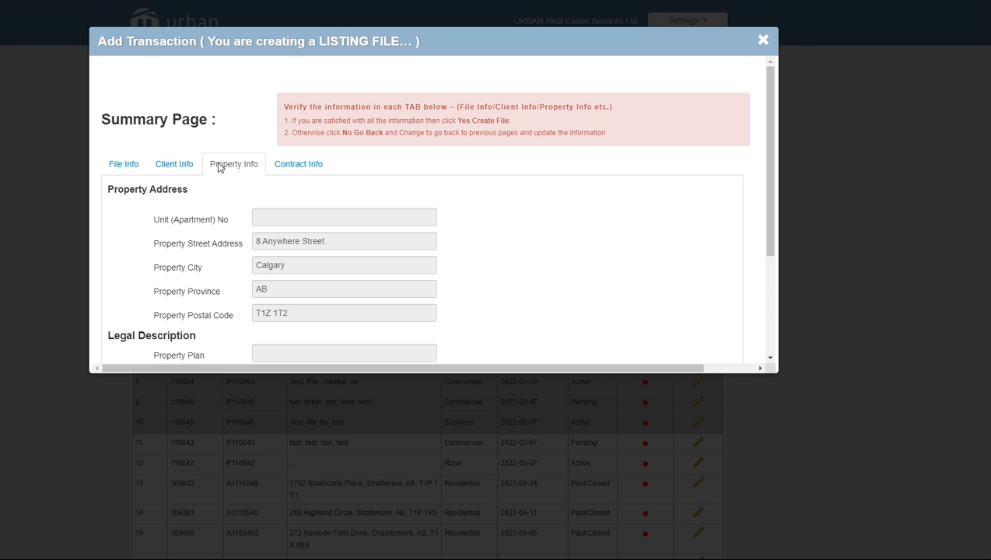
pyautogui.scroll(-2, 321, 216)
pyautogui.scroll(-1, 321, 218)
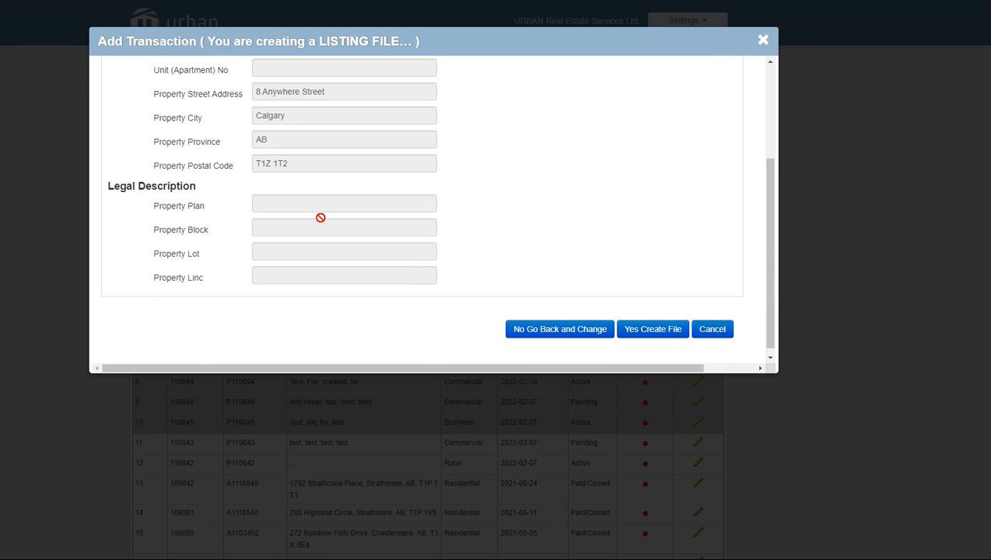
pyautogui.scroll(1, 320, 217)
pyautogui.scroll(1, 321, 217)
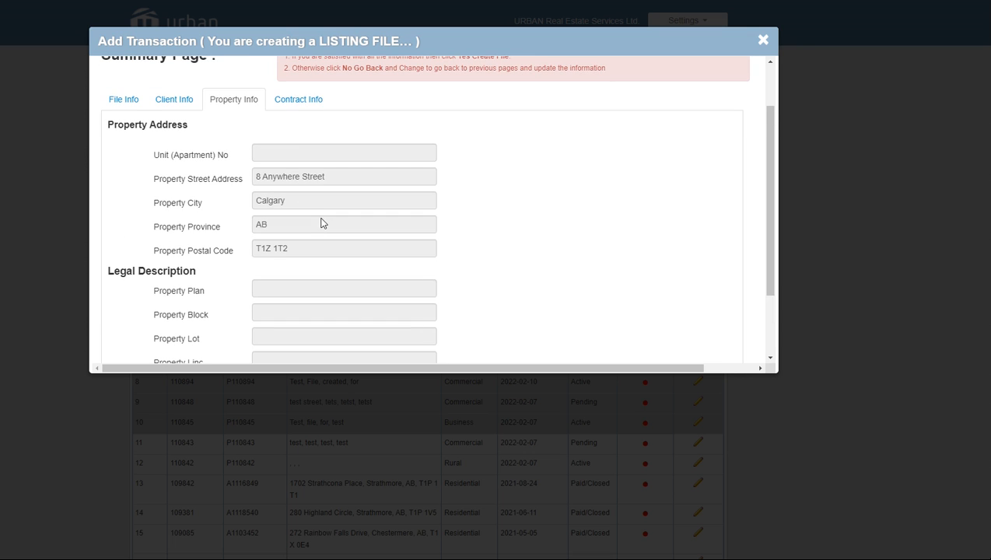
pyautogui.click(306, 104)
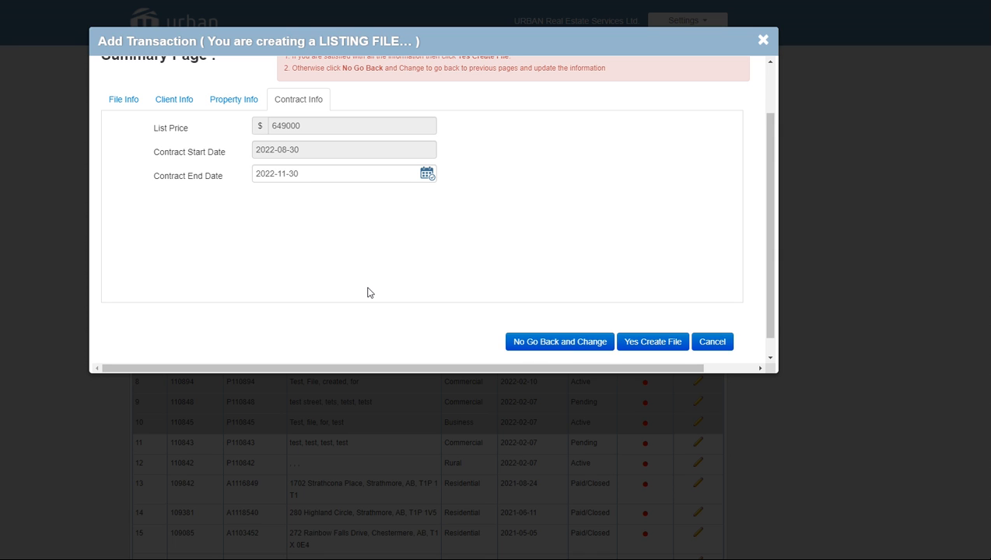
pyautogui.scroll(2, 367, 290)
pyautogui.click(129, 168)
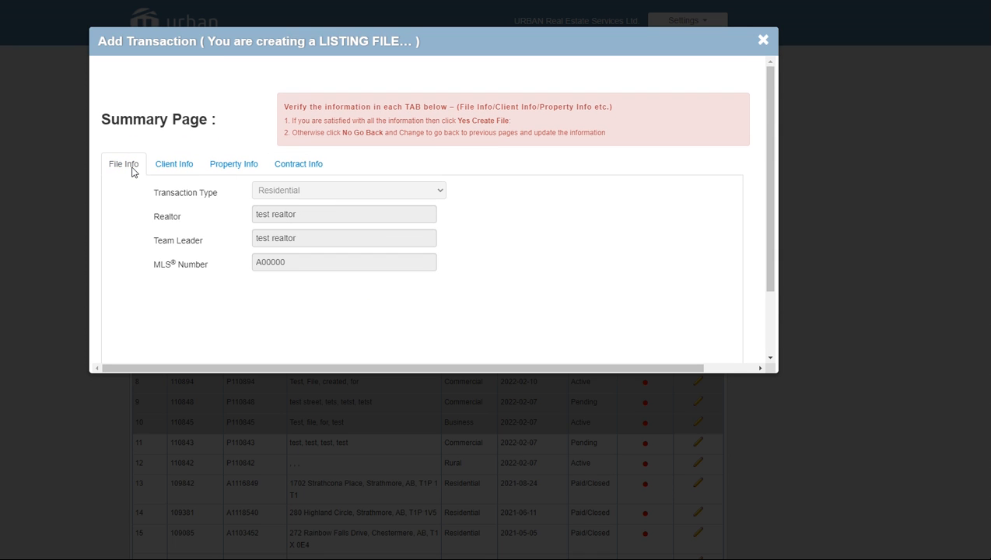
pyautogui.scroll(-1, 406, 255)
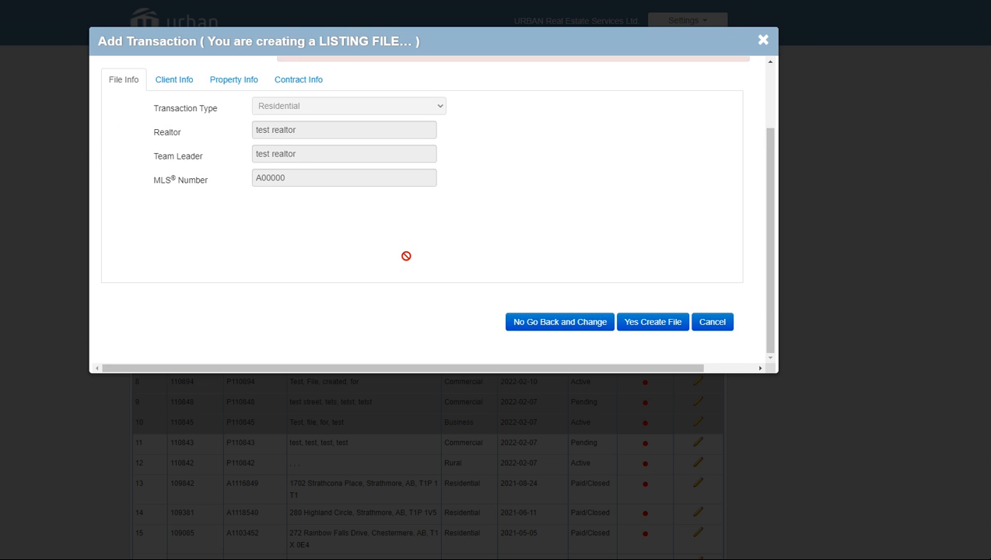